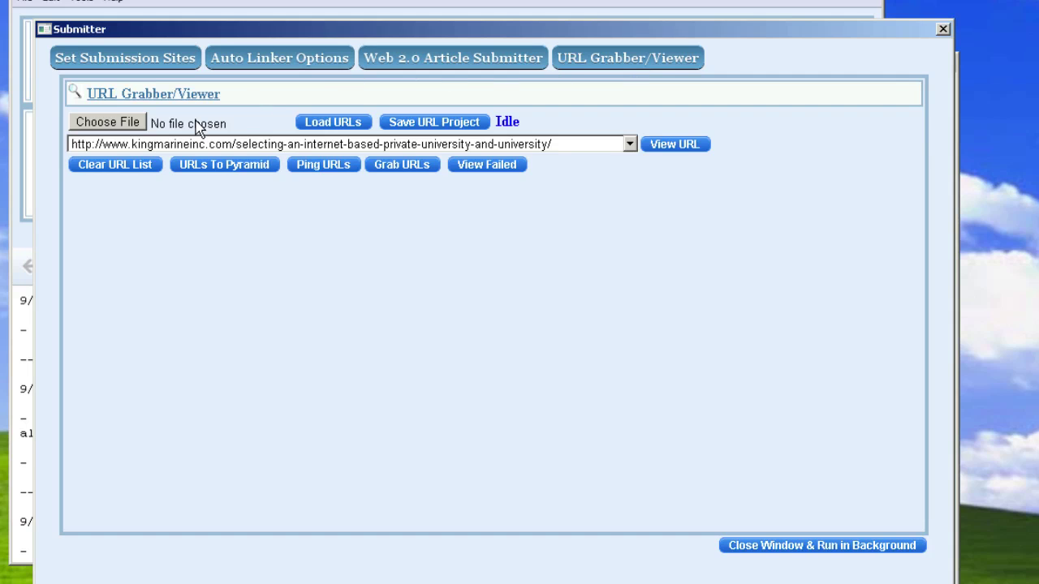
- Browse the grabbed URL list, selecting the msa-service-management URL, then the kingmarineinc URL
click(292, 146)
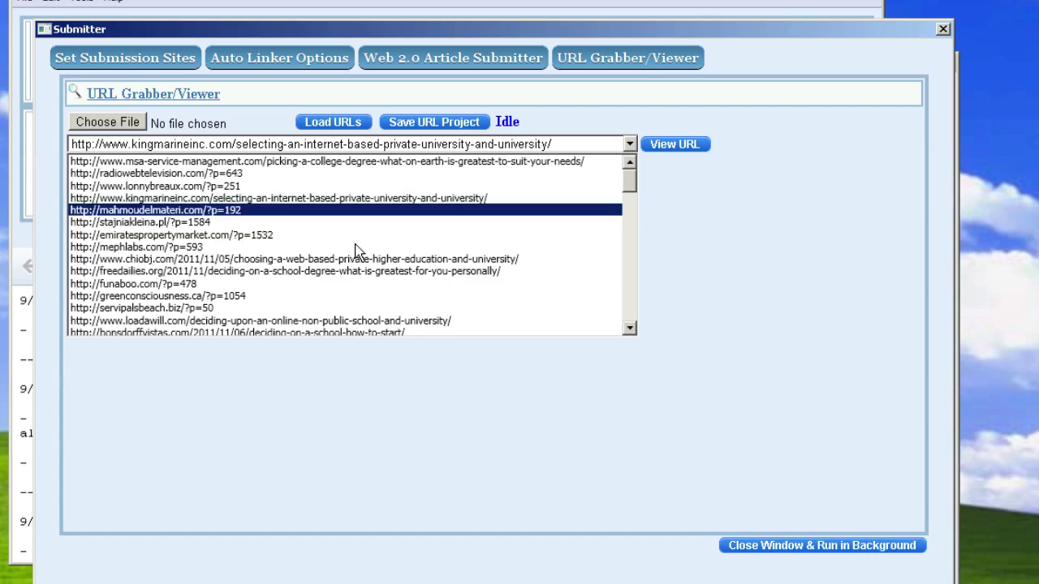
scroll(397, 167, down, 4)
scroll(398, 166, down, 5)
scroll(398, 167, down, 5)
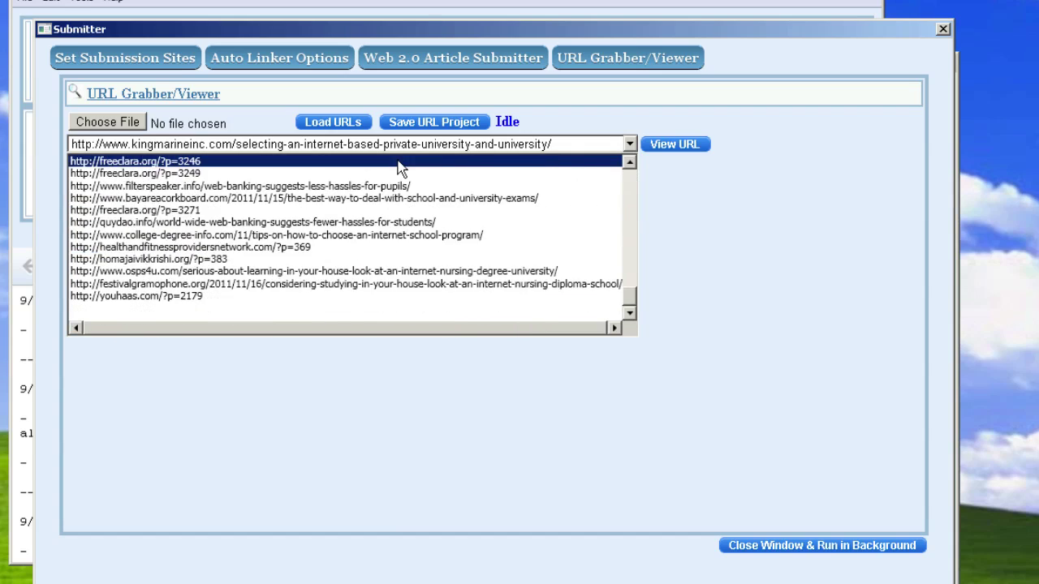
scroll(397, 167, up, 15)
click(399, 168)
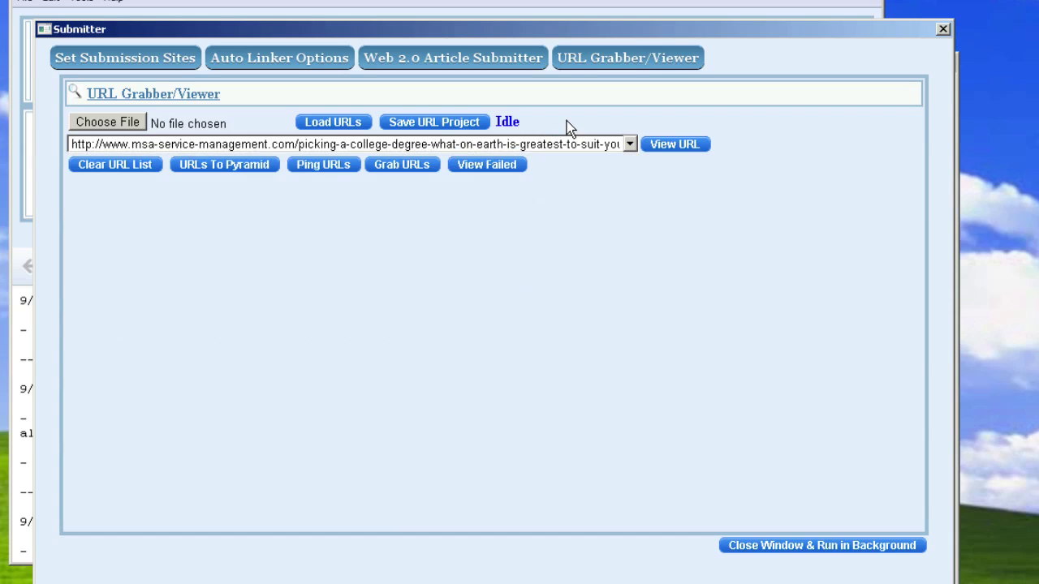
click(302, 145)
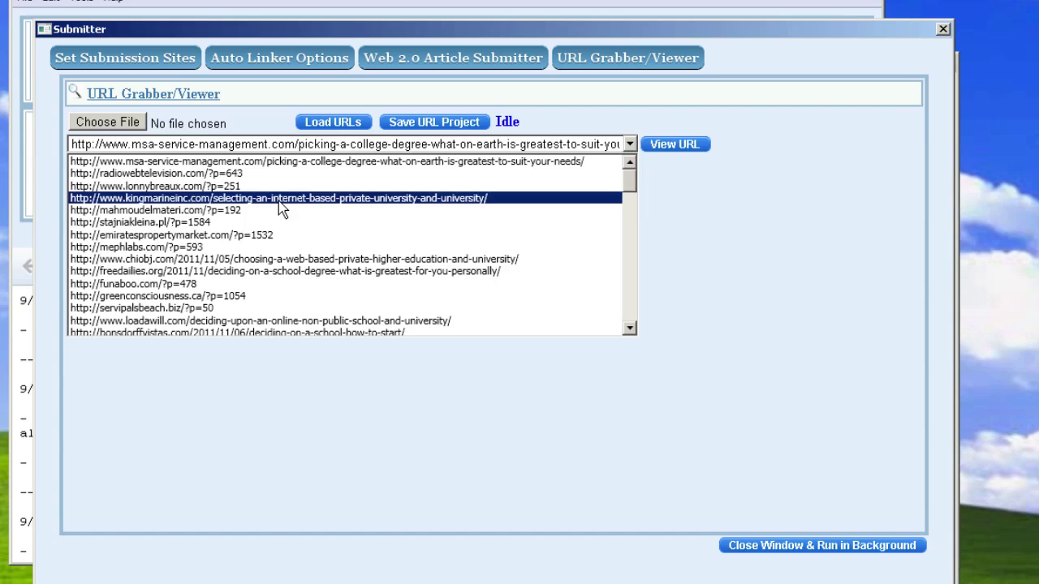
click(308, 197)
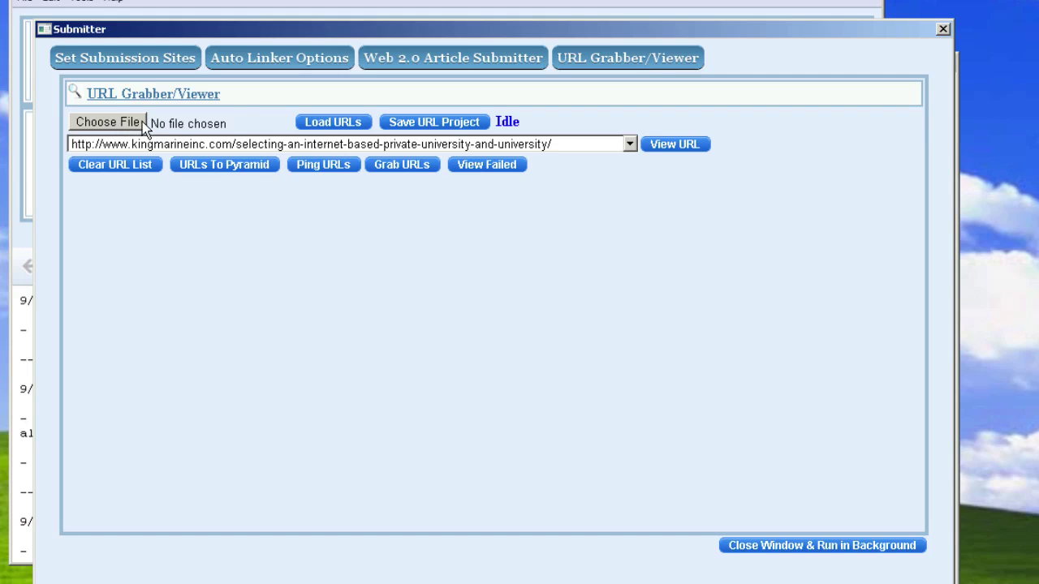
- Pick the 11-2-11 file, then switch to 11-17-11 and load its URLs
click(95, 124)
click(374, 280)
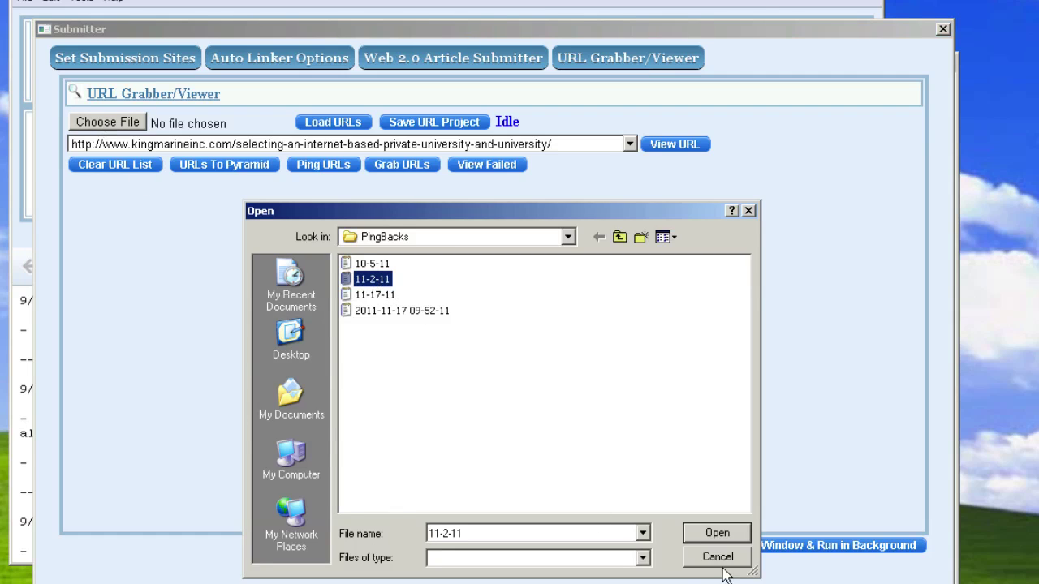
click(724, 537)
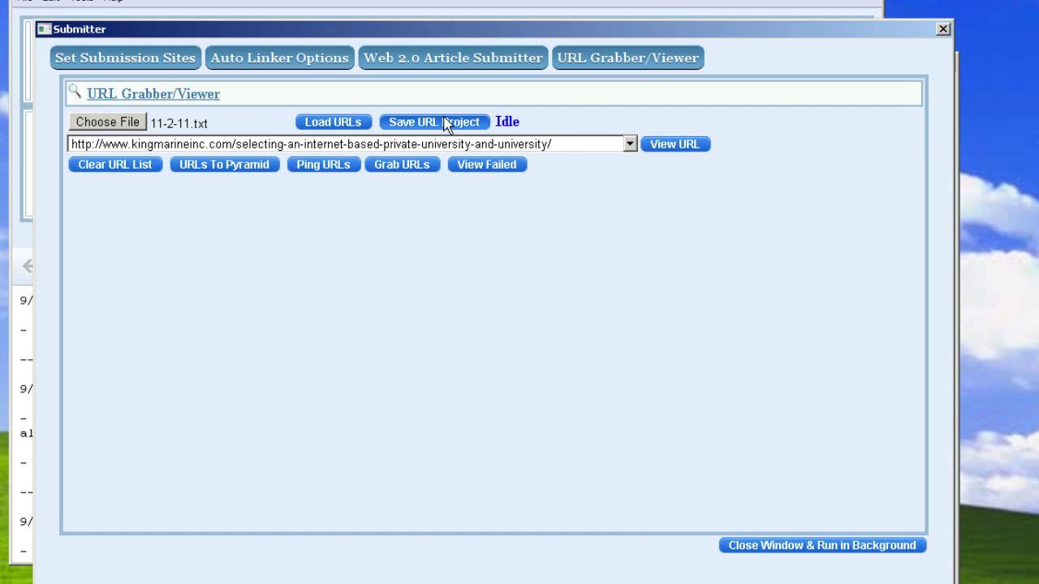
click(122, 125)
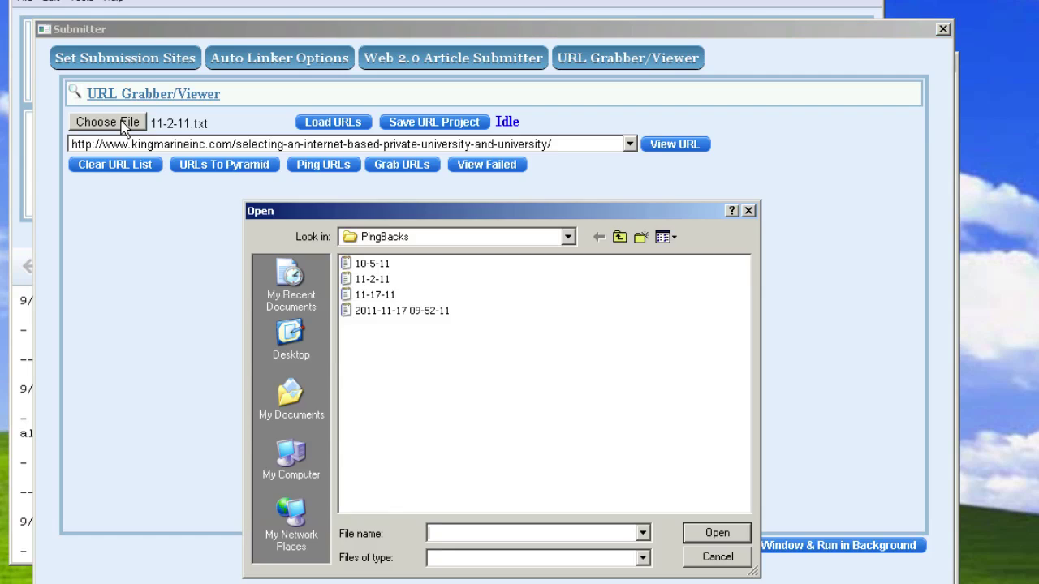
double_click(388, 296)
click(333, 122)
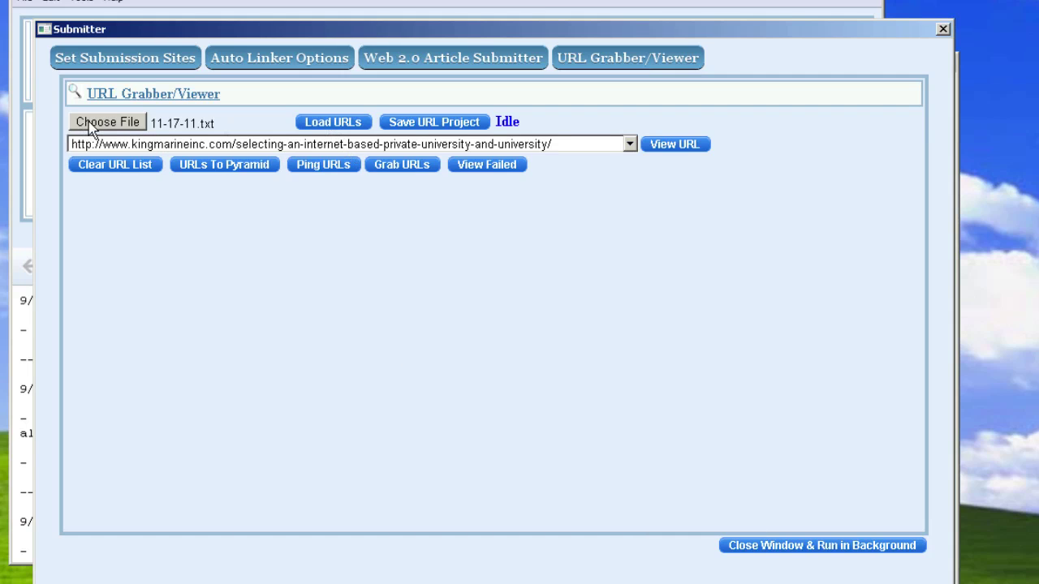
click(321, 126)
- Look through the loaded list and make the first URL, the msa-service-management article, current
click(524, 146)
scroll(349, 243, down, 5)
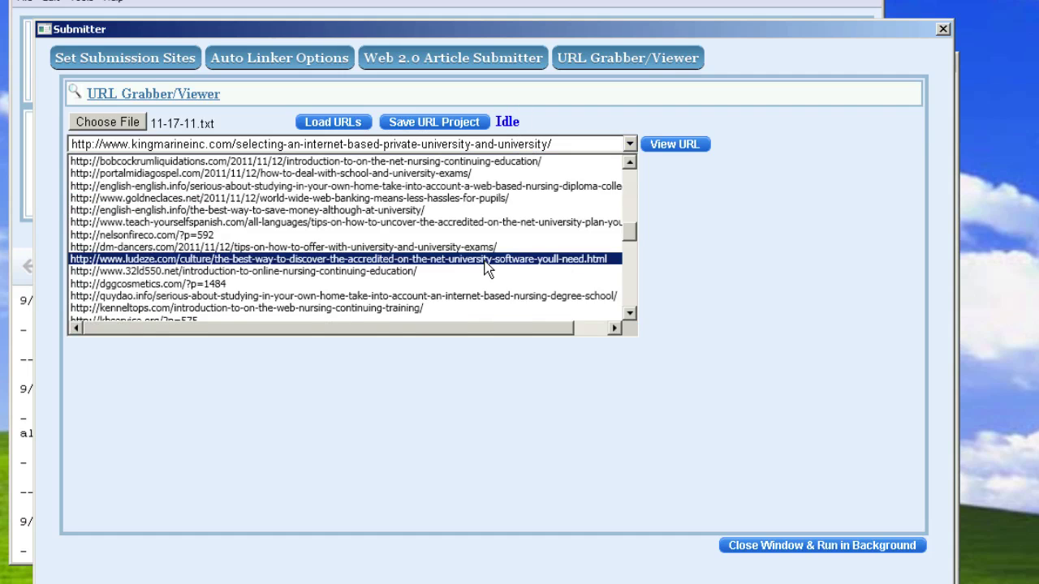
scroll(348, 244, down, 5)
scroll(349, 243, up, 10)
click(177, 121)
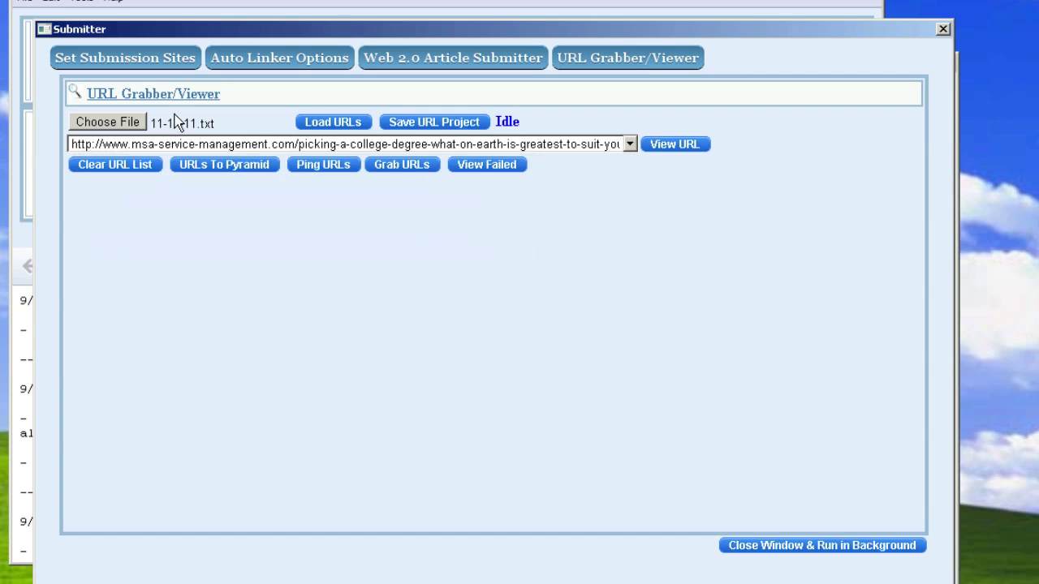
- Clear the grabbed URL list and send the URLs to the Auto Linker's Pyramid Links
click(717, 557)
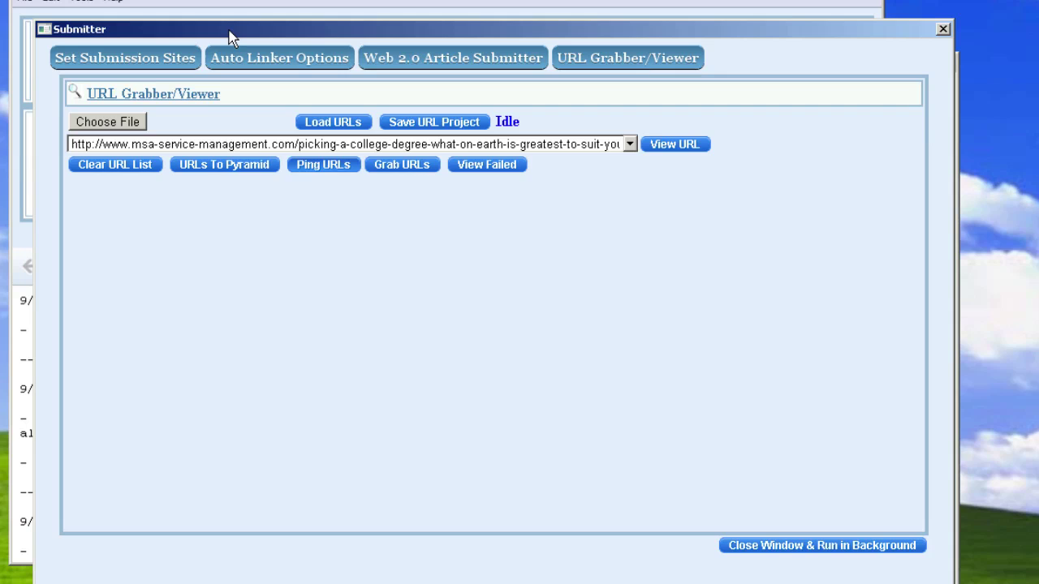
click(115, 165)
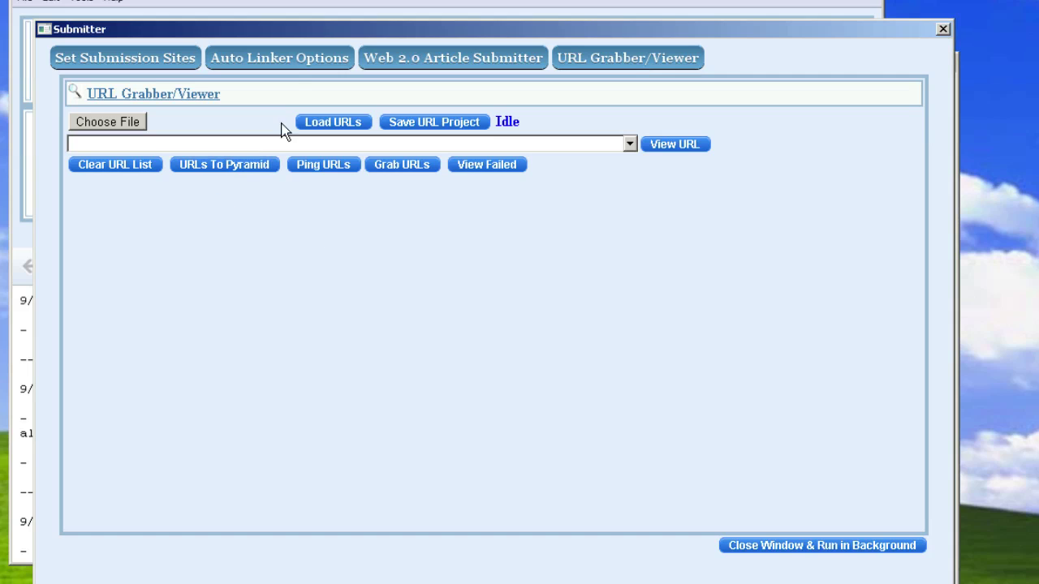
click(289, 62)
click(210, 169)
click(302, 63)
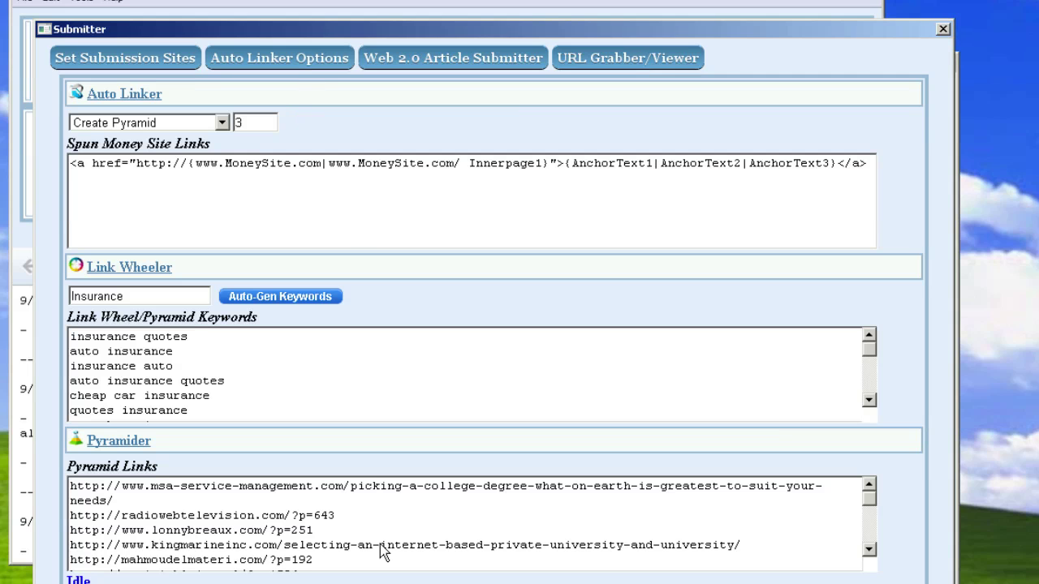
click(630, 61)
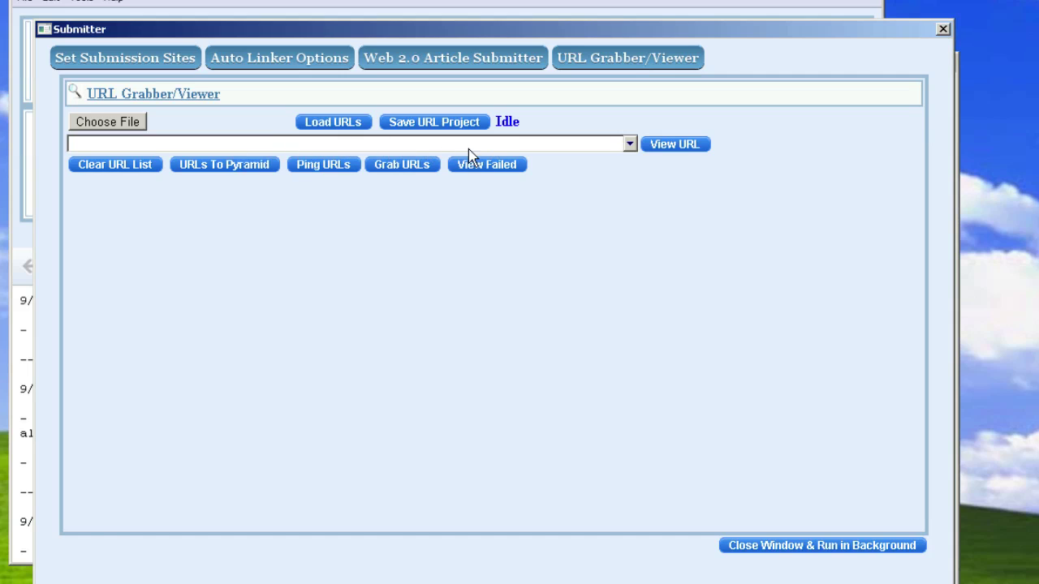
click(411, 172)
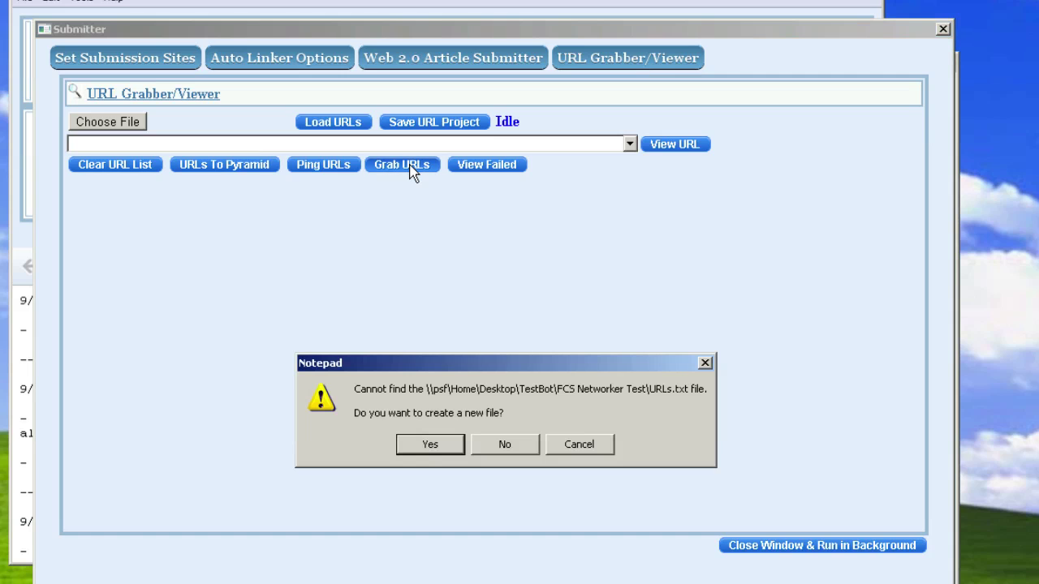
click(591, 452)
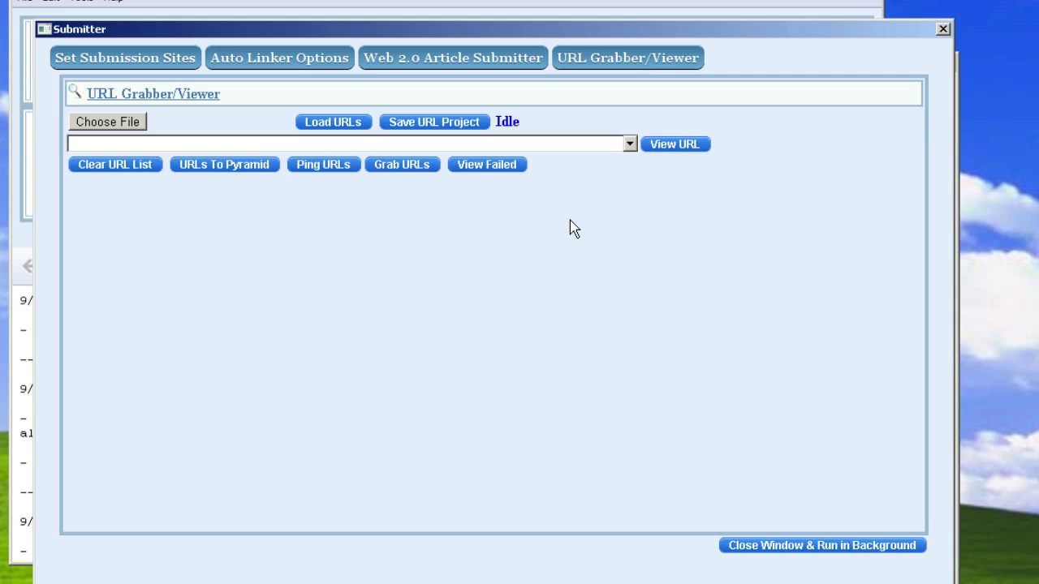
click(493, 165)
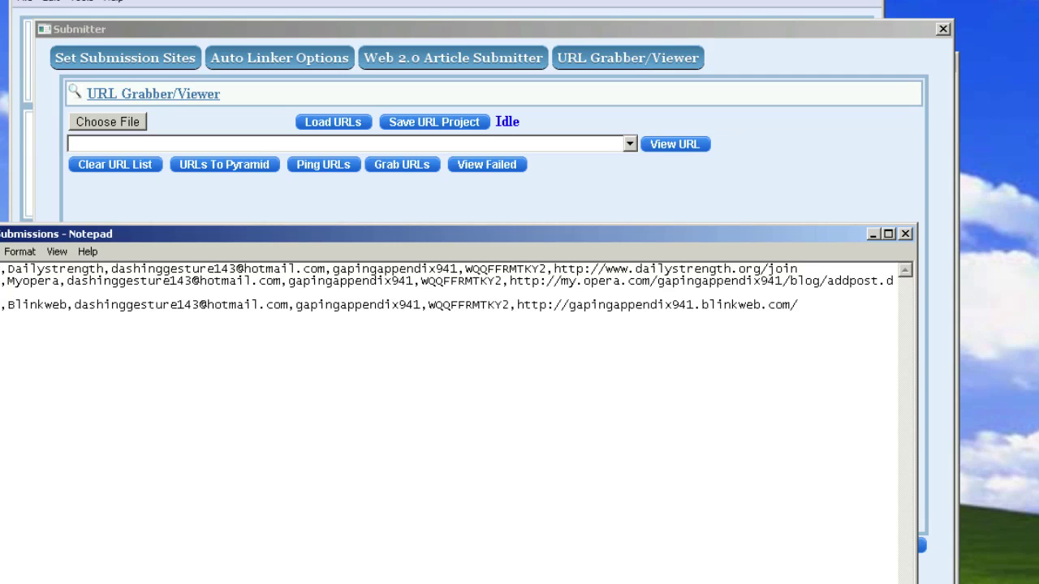
click(21, 252)
click(12, 273)
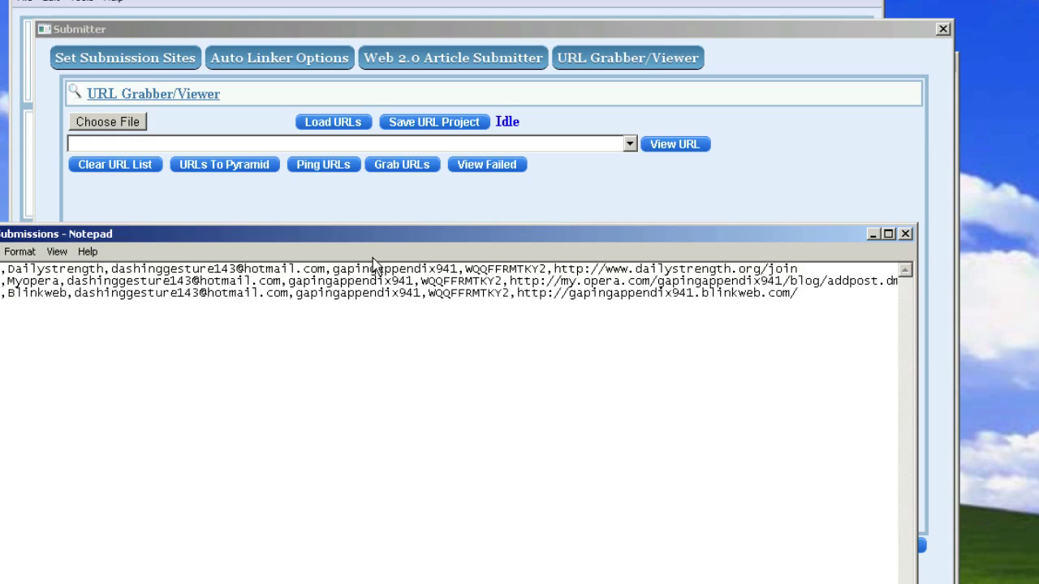
drag(378, 235, 607, 228)
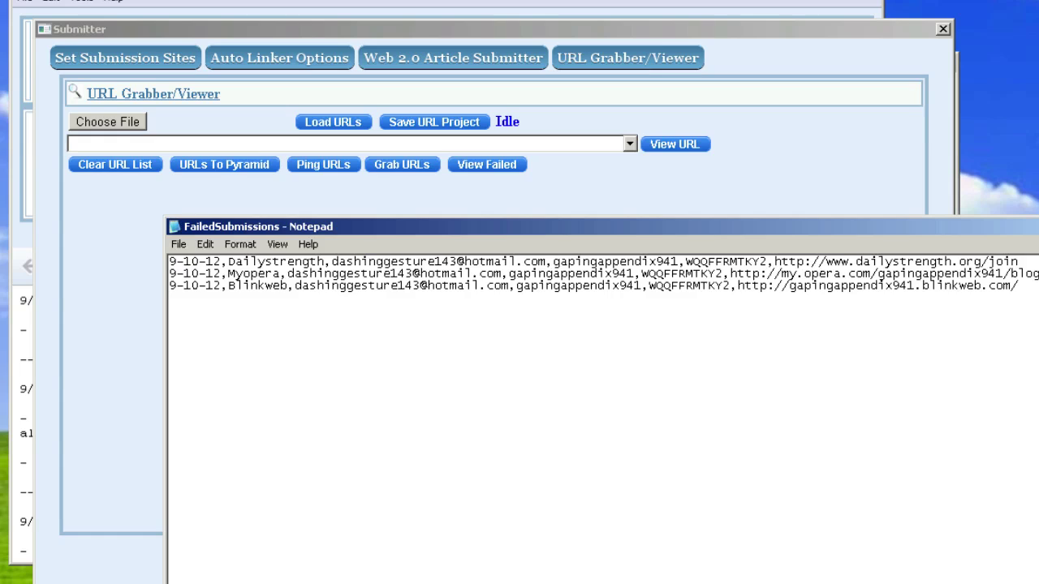
key(alt+F4)
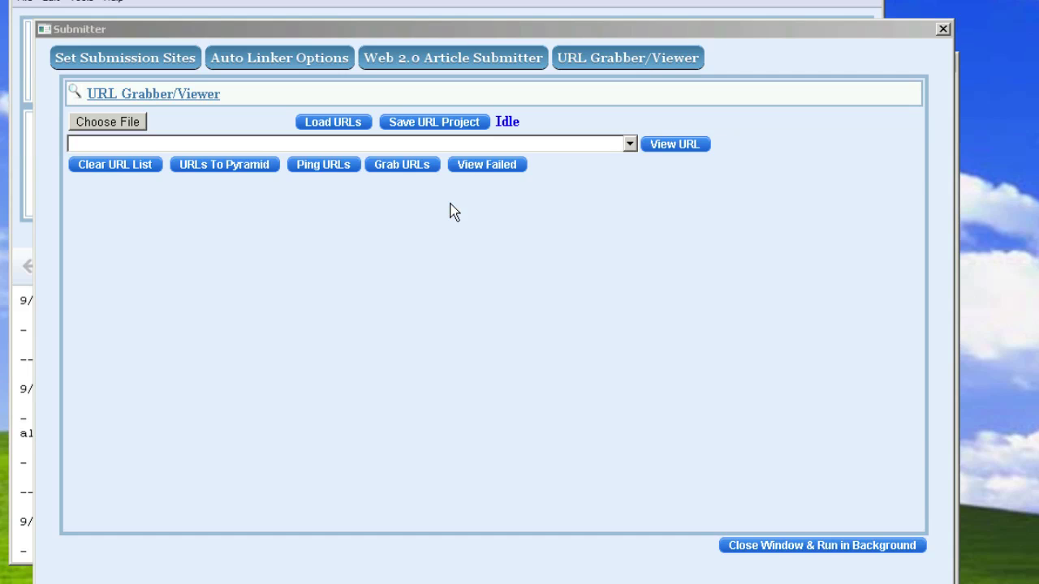
- Choose 11-2-11.txt as the URL file, with a brief visit to the Article Submitter page
click(91, 128)
double_click(382, 282)
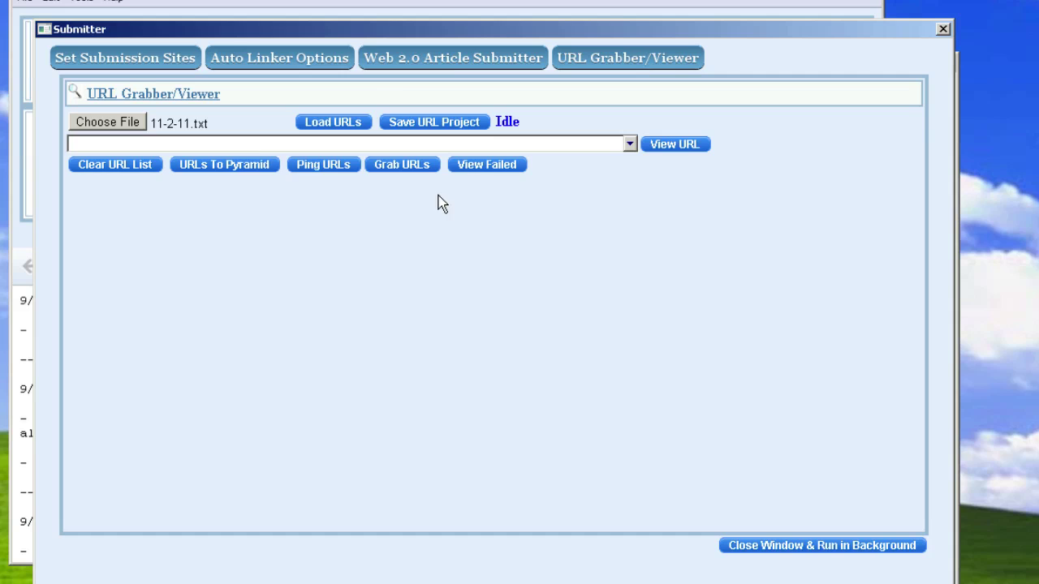
click(449, 62)
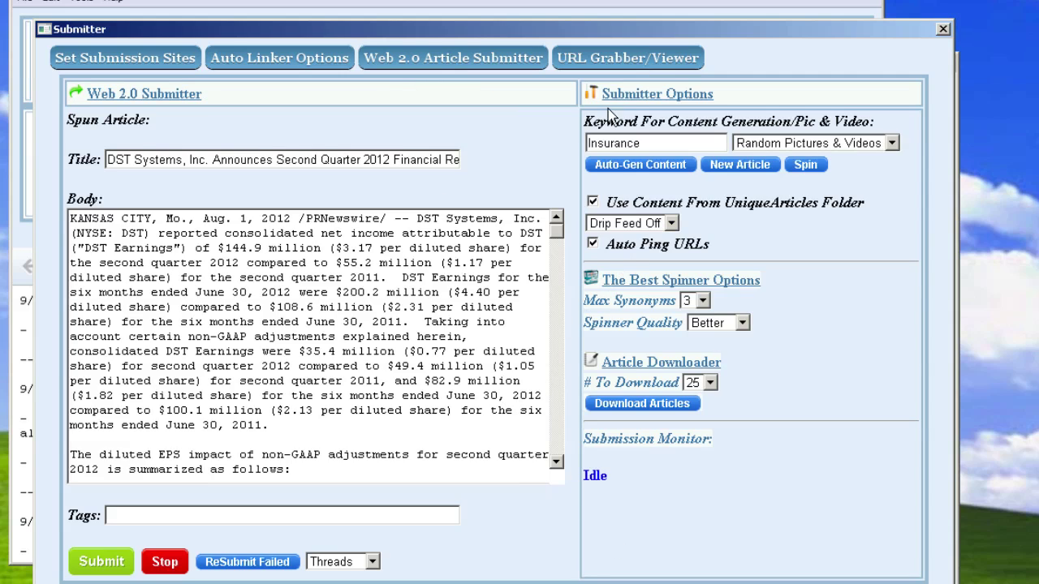
click(620, 57)
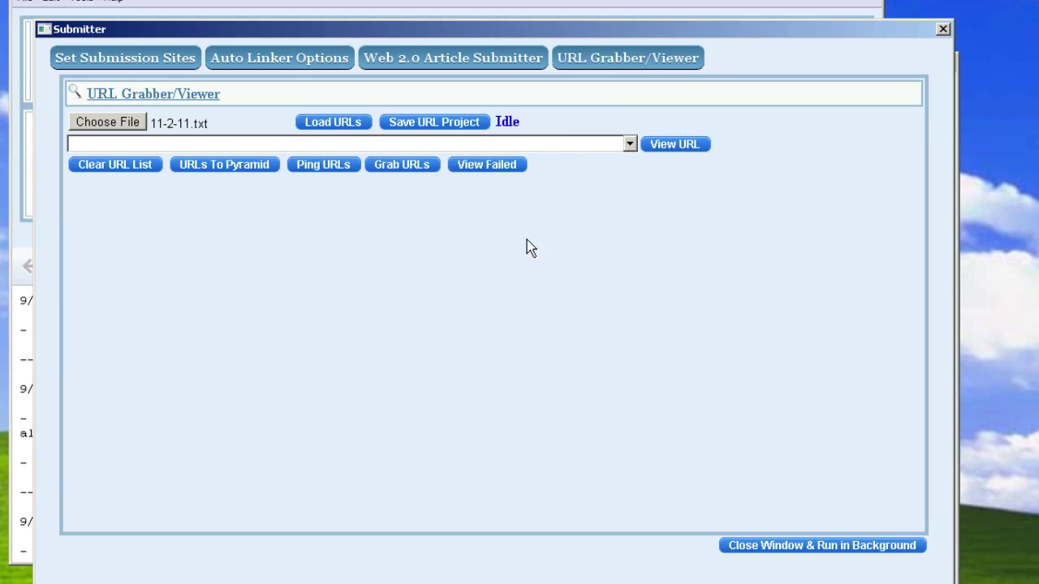